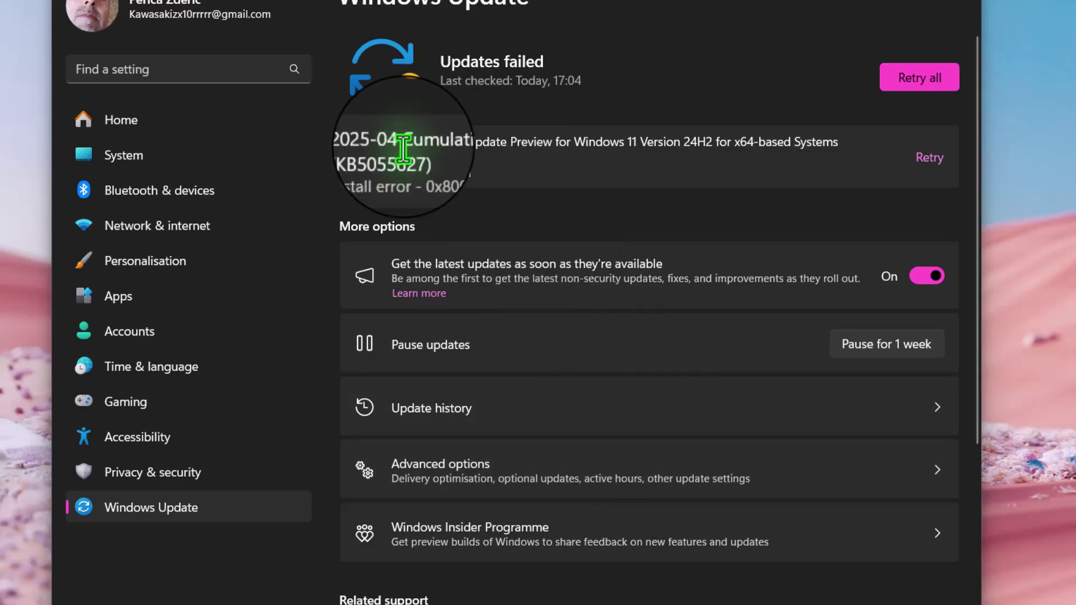
- Select '2025-04' in the failed update's title and browse the YouTube fix-video results
{"action": "left_click_drag", "start_coordinate": [354, 142], "coordinate": [399, 142]}
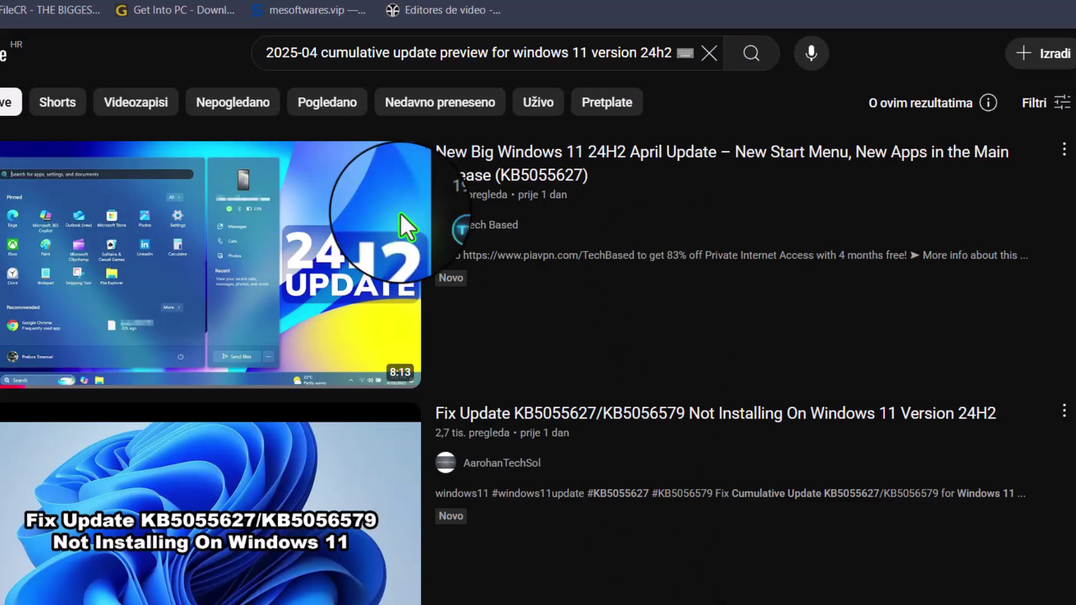
{"action": "scroll", "coordinate": [261, 235], "scroll_direction": "down", "scroll_amount": 3}
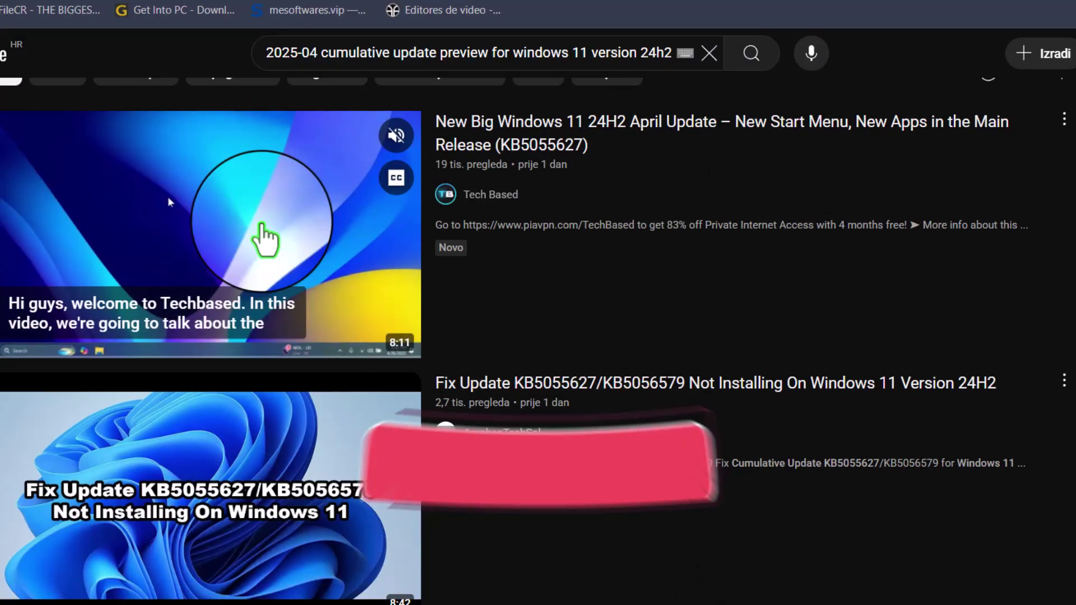
{"action": "scroll", "coordinate": [260, 225], "scroll_direction": "down", "scroll_amount": 2}
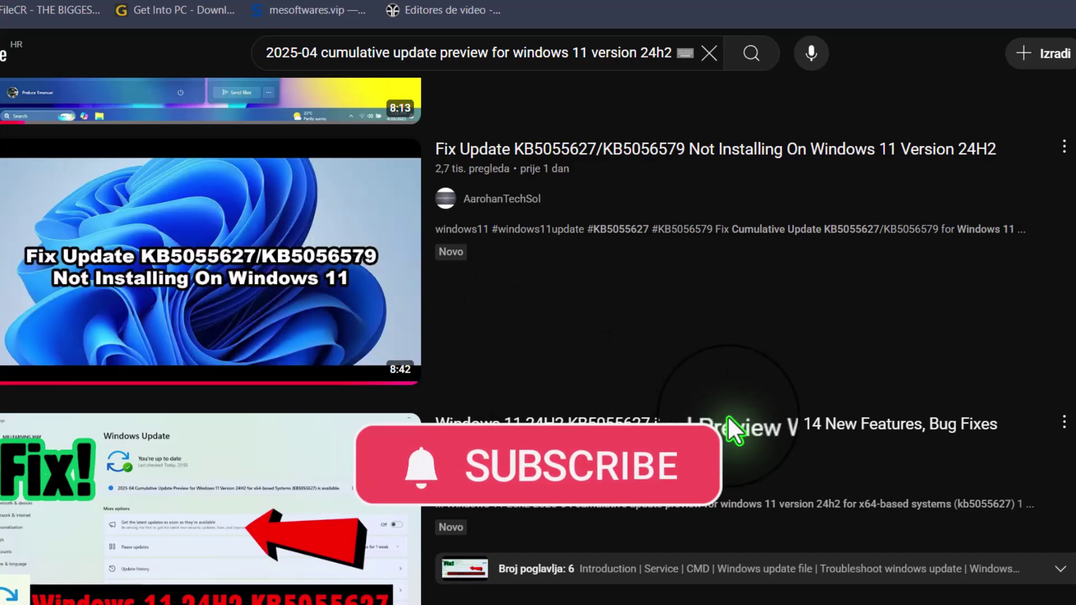
{"action": "scroll", "coordinate": [727, 415], "scroll_direction": "down", "scroll_amount": 1}
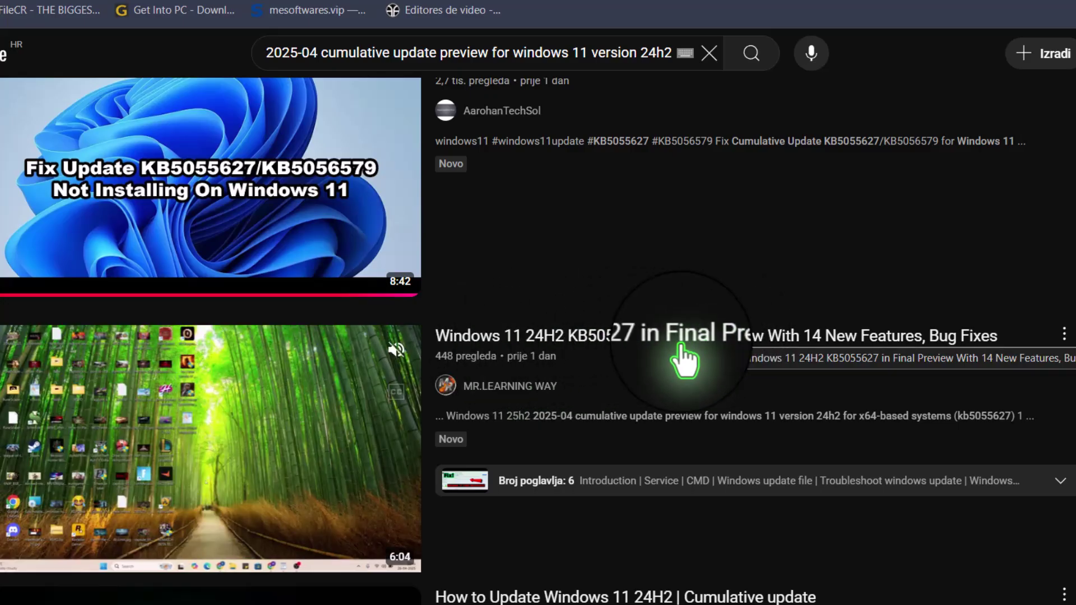
{"action": "scroll", "coordinate": [292, 404], "scroll_direction": "down", "scroll_amount": 3}
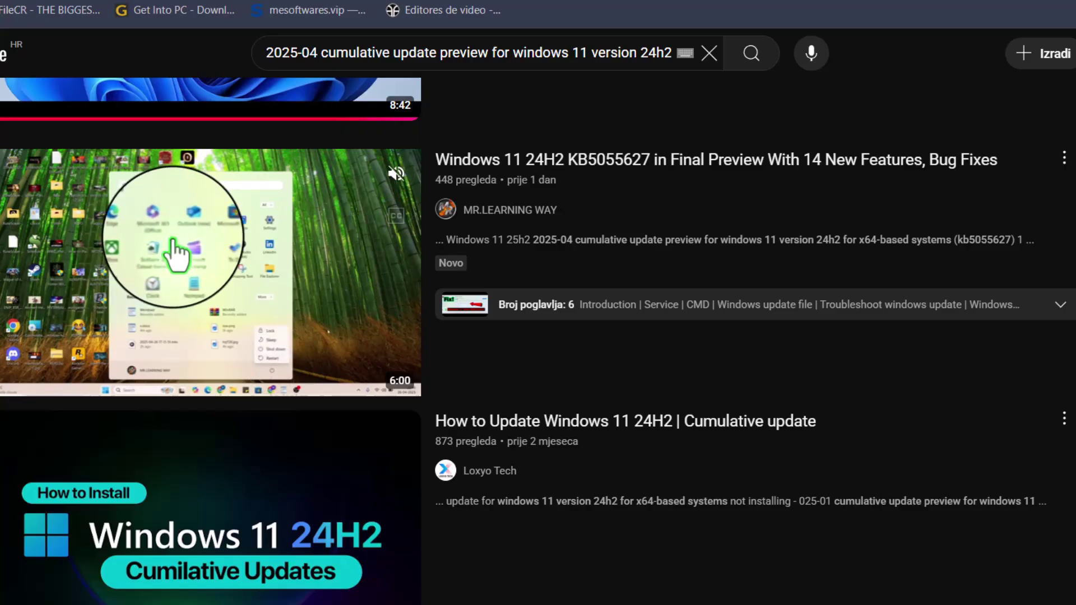
{"action": "scroll", "coordinate": [247, 335], "scroll_direction": "down", "scroll_amount": 3}
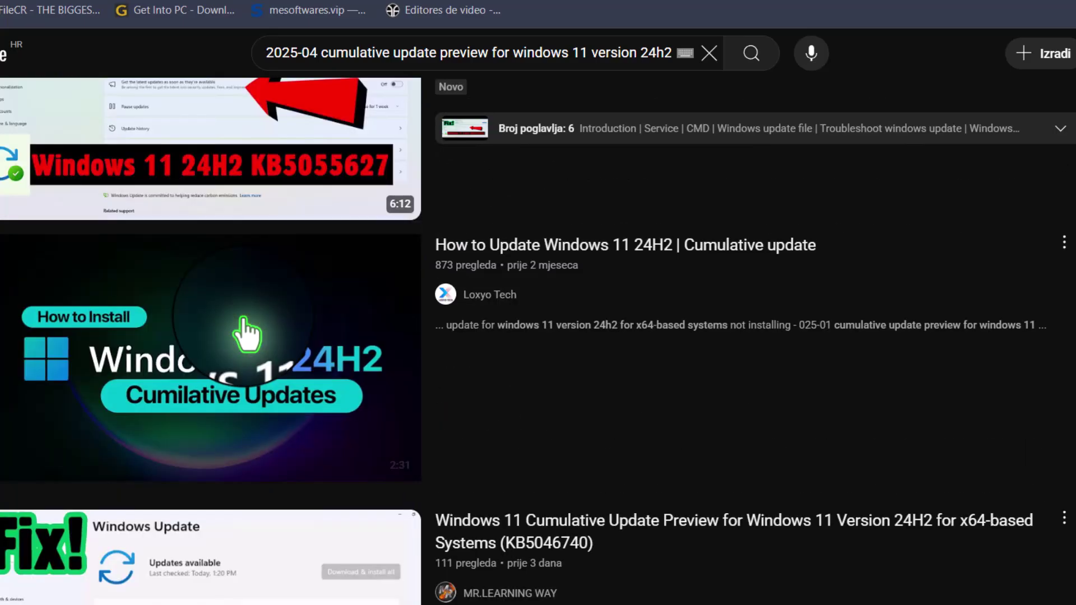
{"action": "scroll", "coordinate": [246, 334], "scroll_direction": "down", "scroll_amount": 3}
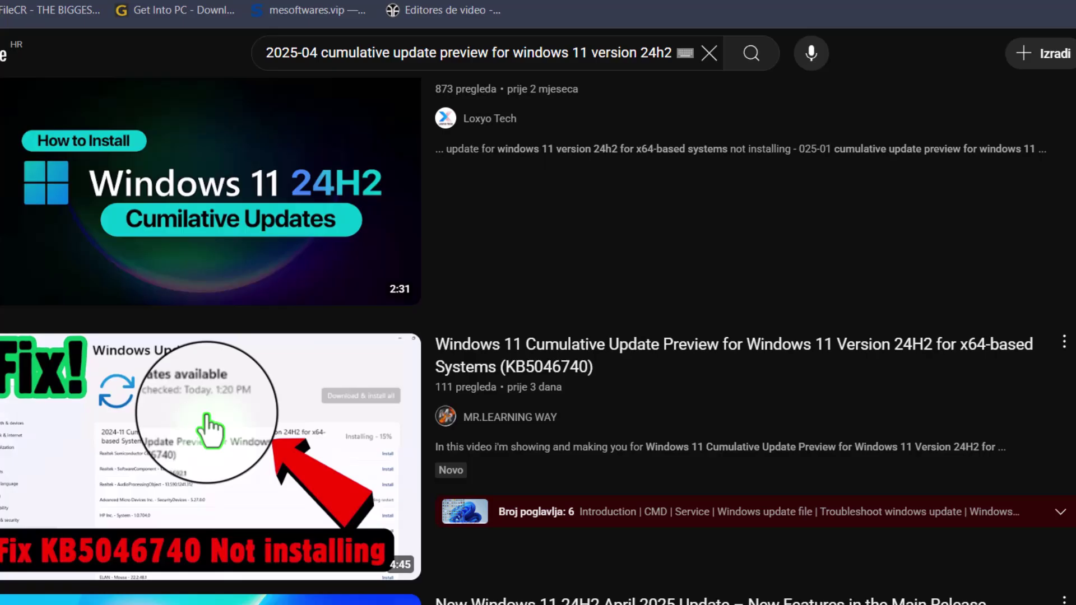
{"action": "scroll", "coordinate": [206, 465], "scroll_direction": "down", "scroll_amount": 3}
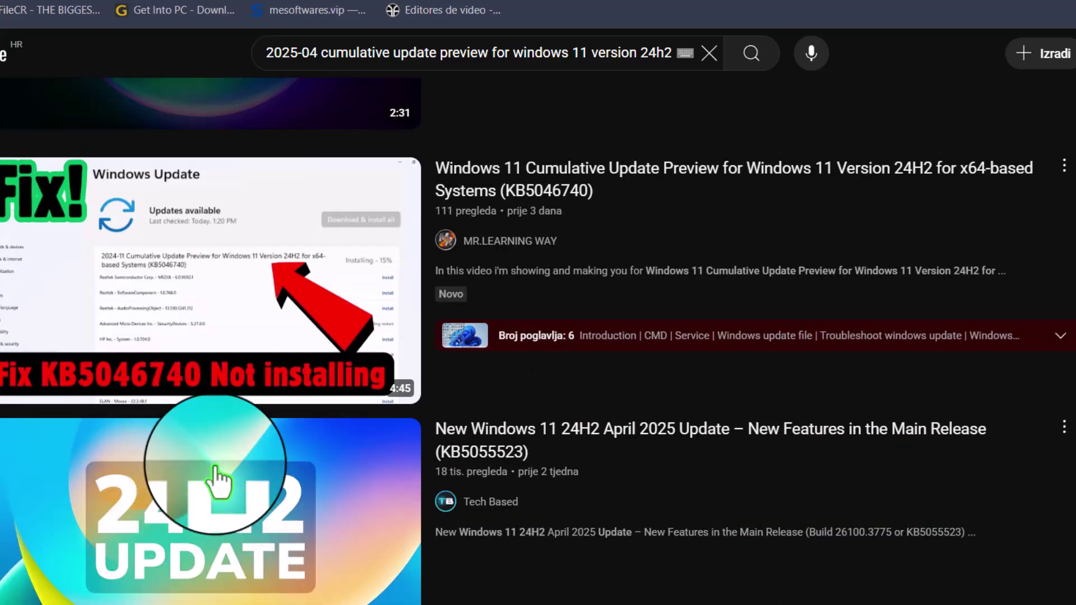
- Return to the top of the results and bring Windows Update settings back to front
{"action": "scroll", "coordinate": [218, 481], "scroll_direction": "up", "scroll_amount": 5}
{"action": "scroll", "coordinate": [218, 481], "scroll_direction": "up", "scroll_amount": 2}
{"action": "scroll", "coordinate": [217, 482], "scroll_direction": "up", "scroll_amount": 5}
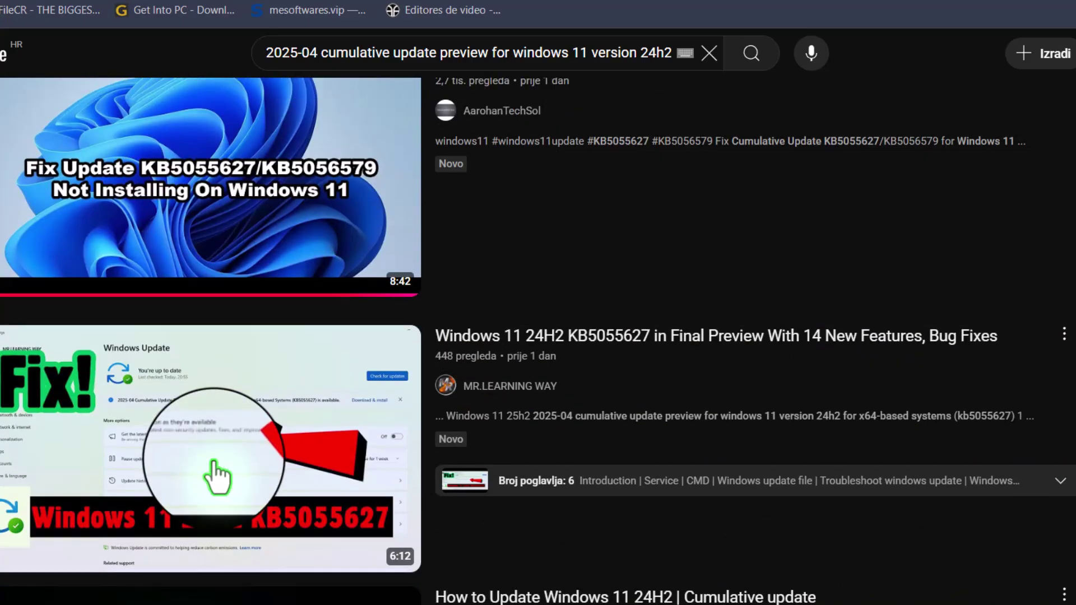
{"action": "scroll", "coordinate": [217, 477], "scroll_direction": "up", "scroll_amount": 3}
{"action": "scroll", "coordinate": [216, 475], "scroll_direction": "up", "scroll_amount": 3}
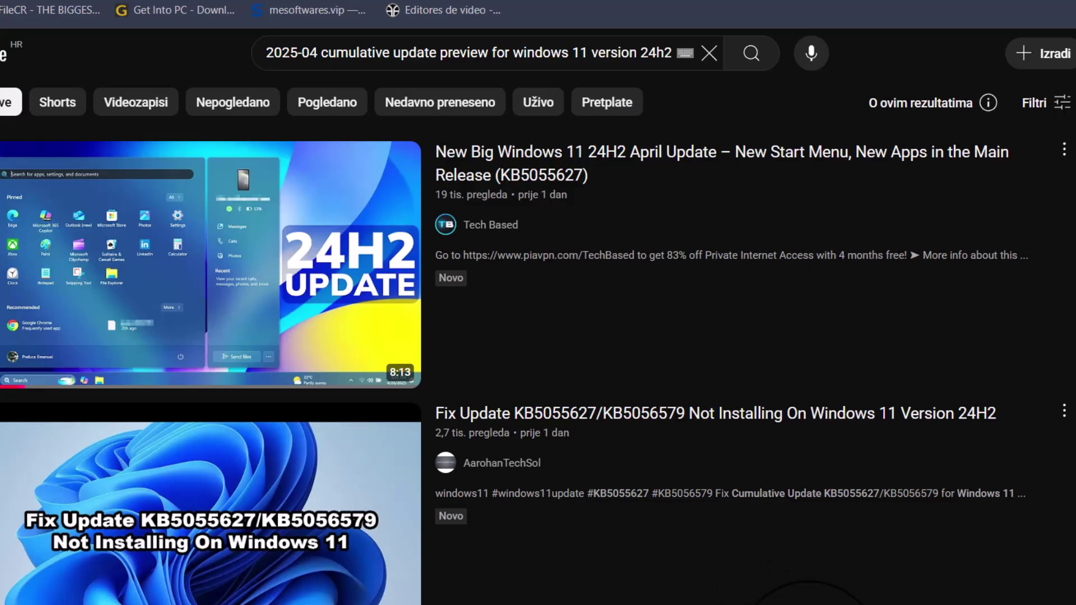
{"action": "left_click", "coordinate": [830, 599]}
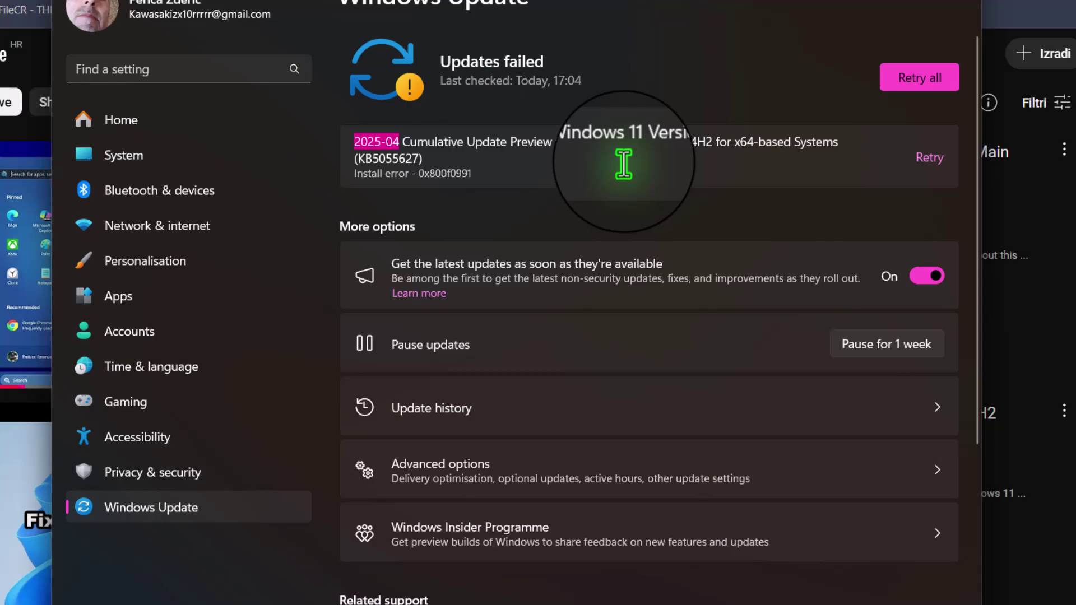
- Copy the 'Install error - 0x800f0991' line and switch back to Chrome
{"action": "left_click_drag", "start_coordinate": [503, 175], "coordinate": [351, 174]}
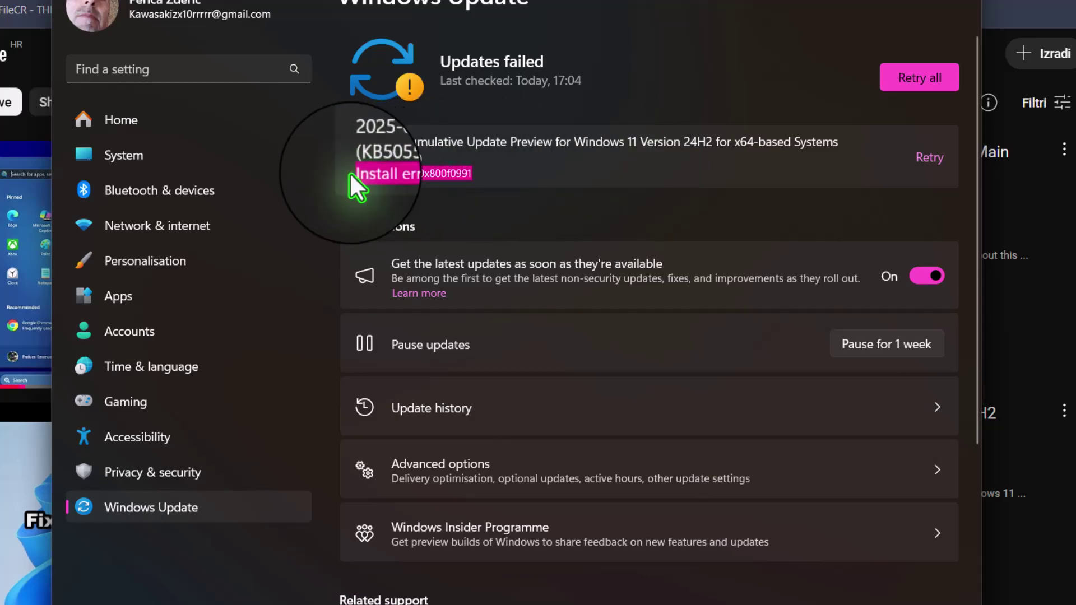
{"action": "right_click", "coordinate": [384, 179]}
{"action": "left_click", "coordinate": [432, 195]}
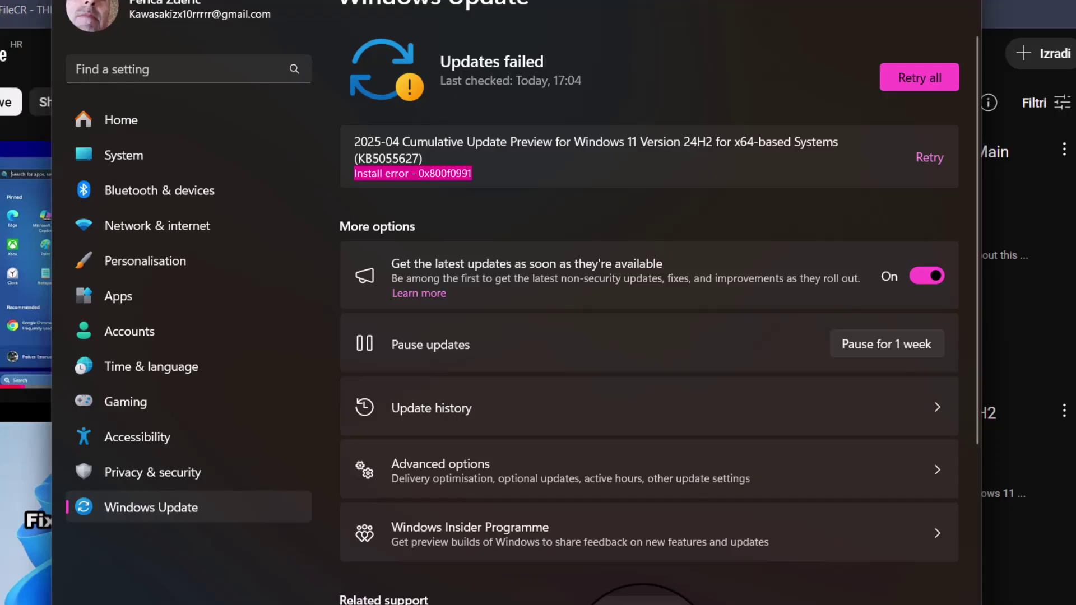
{"action": "left_click", "coordinate": [630, 595]}
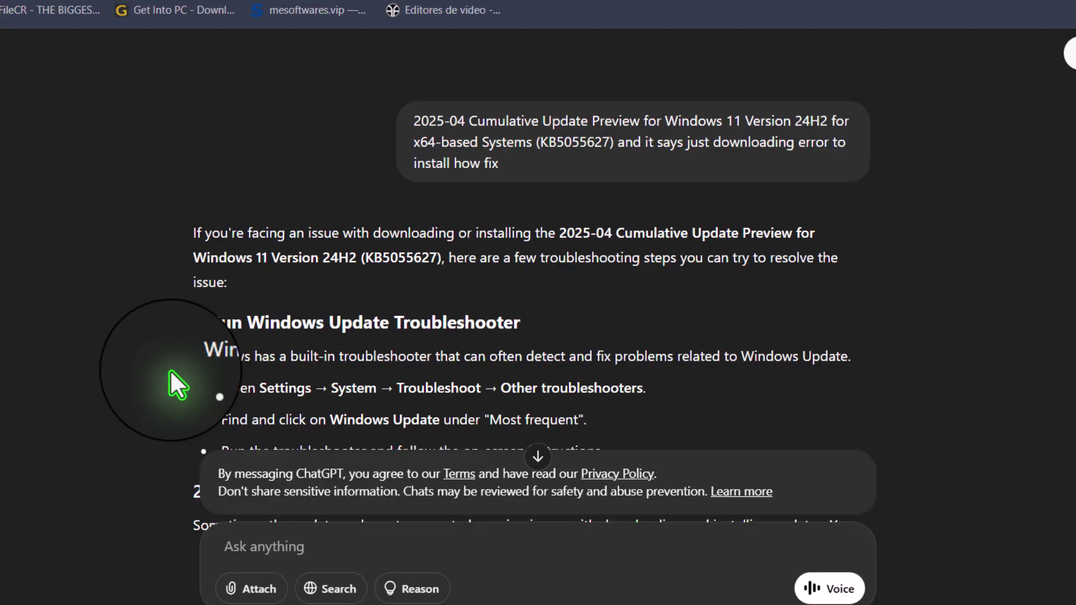
- Scroll ChatGPT's answer down to section 2, the update cache-clearing steps
{"action": "scroll", "coordinate": [120, 399], "scroll_direction": "down", "scroll_amount": 2}
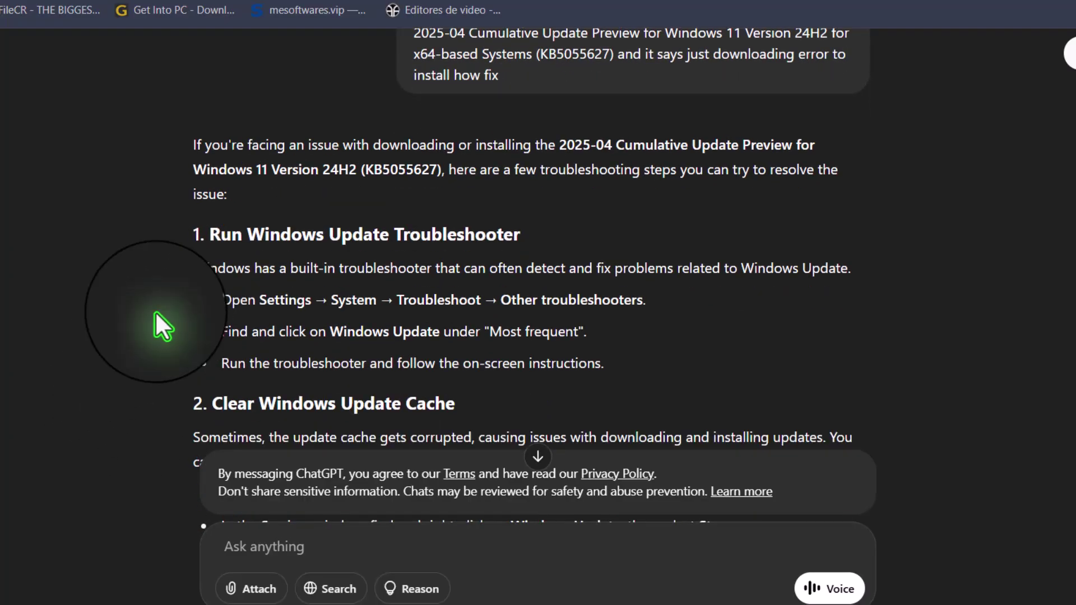
{"action": "scroll", "coordinate": [90, 324], "scroll_direction": "down", "scroll_amount": 1}
{"action": "scroll", "coordinate": [169, 264], "scroll_direction": "down", "scroll_amount": 1}
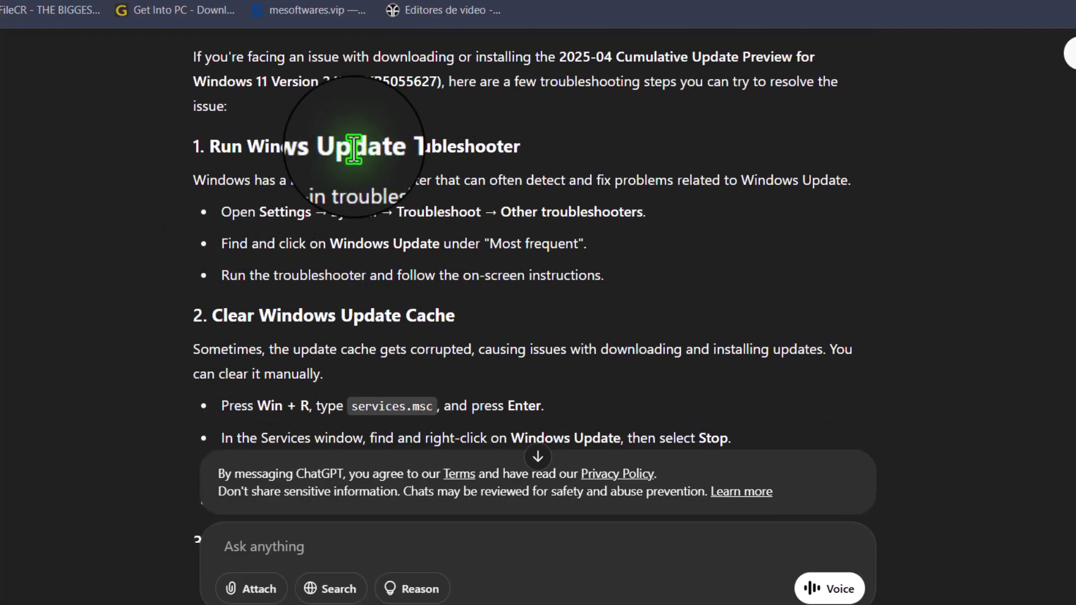
{"action": "scroll", "coordinate": [384, 181], "scroll_direction": "down", "scroll_amount": 2}
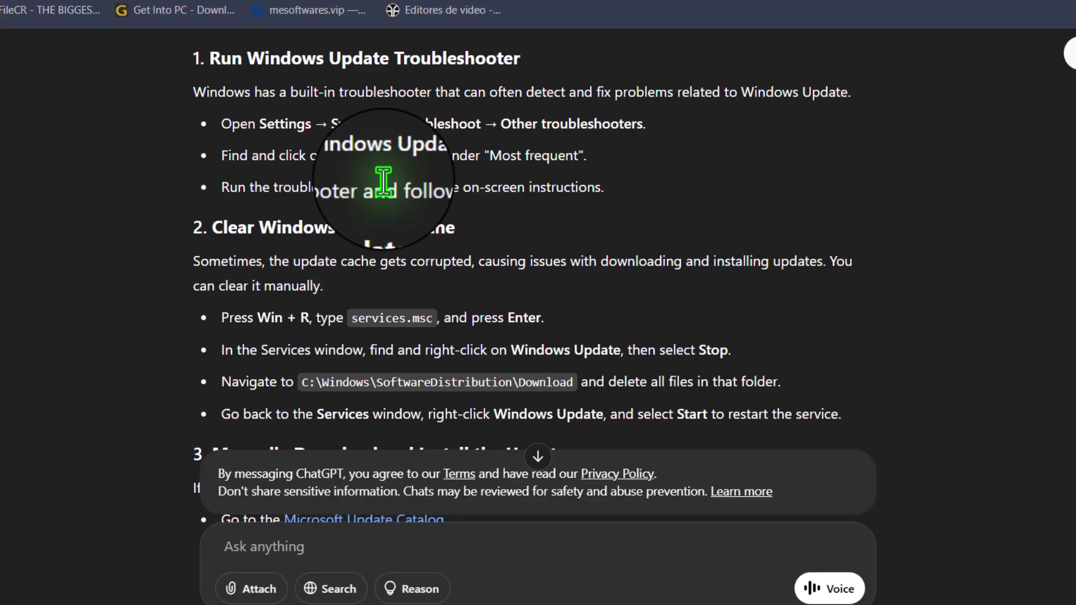
{"action": "scroll", "coordinate": [384, 181], "scroll_direction": "down", "scroll_amount": 2}
{"action": "scroll", "coordinate": [383, 183], "scroll_direction": "down", "scroll_amount": 2}
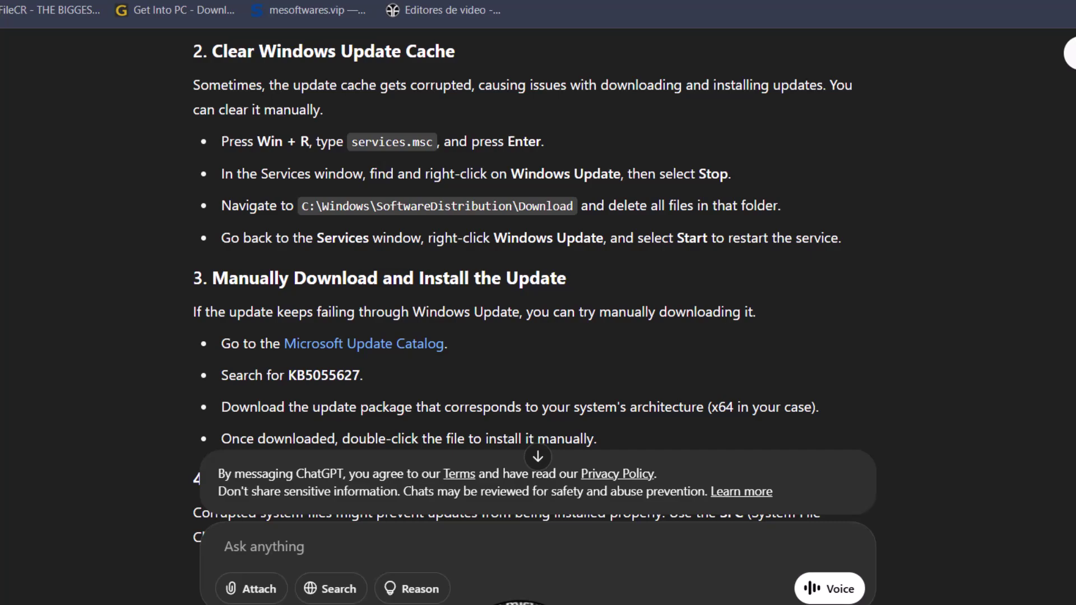
- Pause the Download folder recycle at 49% and cancel all remaining transfers
{"action": "mouse_move", "coordinate": [512, 604]}
{"action": "left_click", "coordinate": [594, 538]}
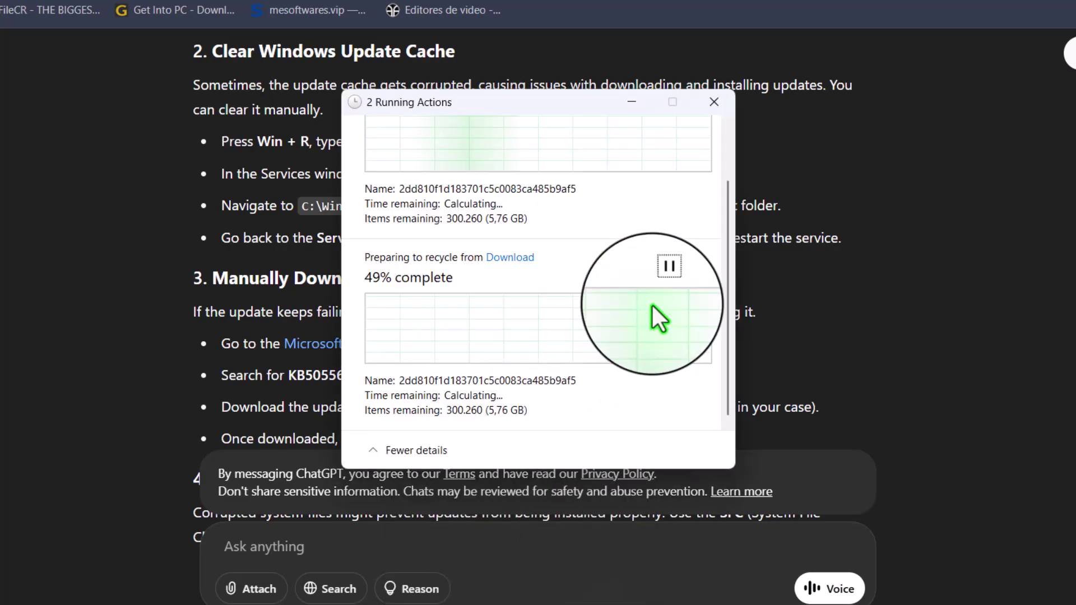
{"action": "left_click", "coordinate": [664, 278]}
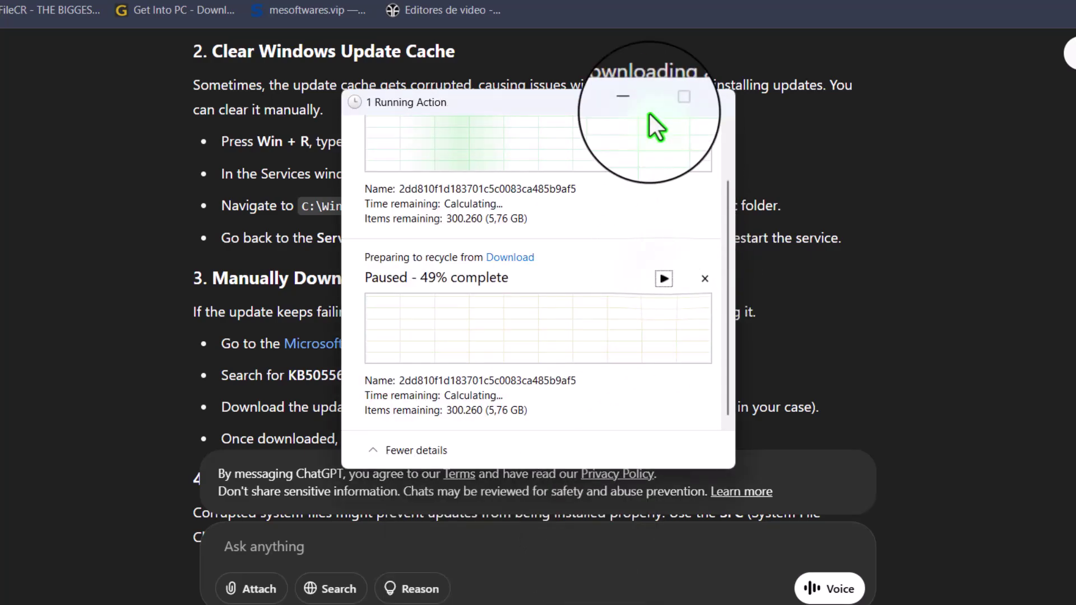
{"action": "scroll", "coordinate": [648, 110], "scroll_direction": "up", "scroll_amount": 1}
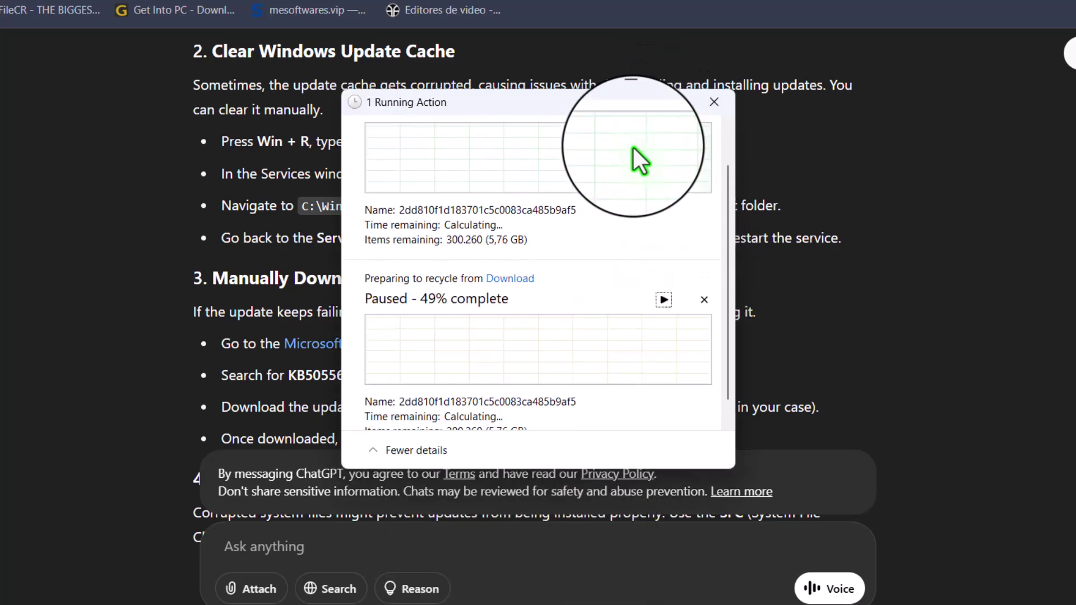
{"action": "left_click", "coordinate": [714, 102]}
{"action": "left_click", "coordinate": [577, 284]}
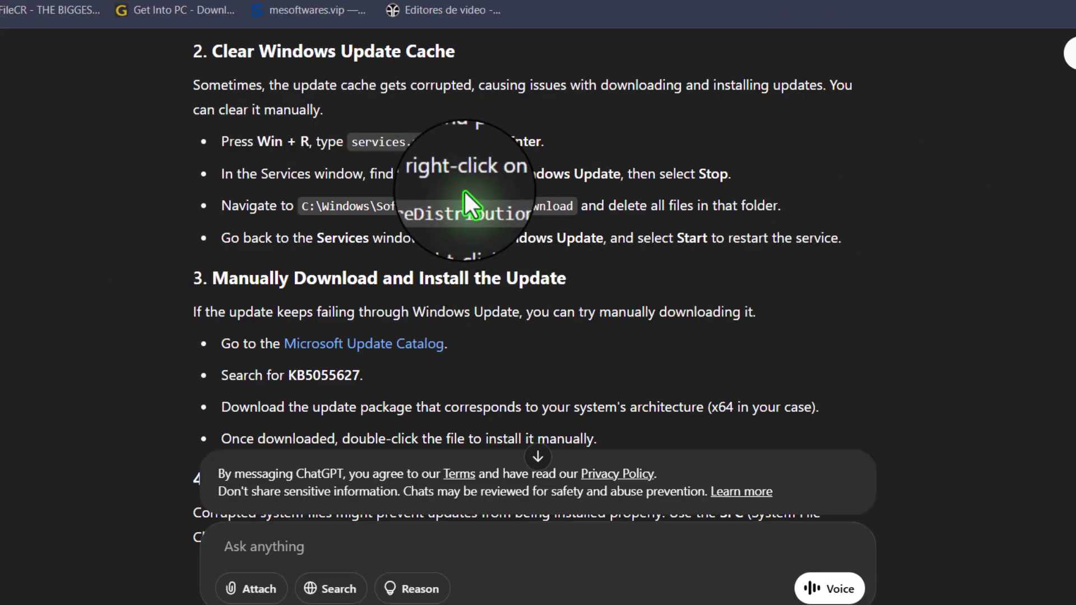
- Copy the DISM /Online /Cleanup-Image /RestoreHealth command from section 4
{"action": "scroll", "coordinate": [464, 193], "scroll_direction": "down", "scroll_amount": 2}
{"action": "scroll", "coordinate": [464, 190], "scroll_direction": "down", "scroll_amount": 4}
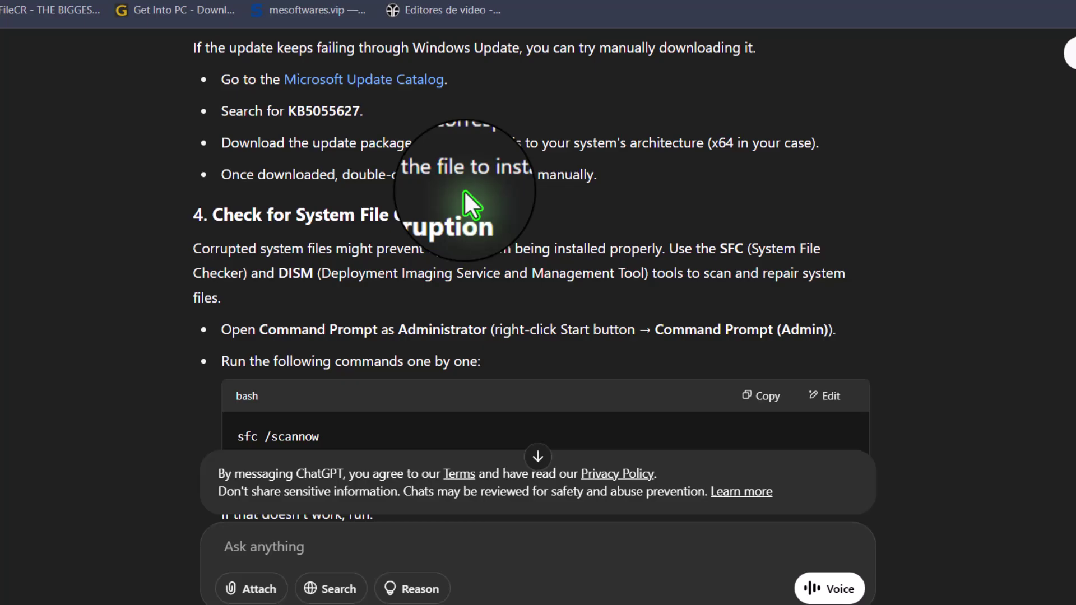
{"action": "scroll", "coordinate": [464, 190], "scroll_direction": "down", "scroll_amount": 4}
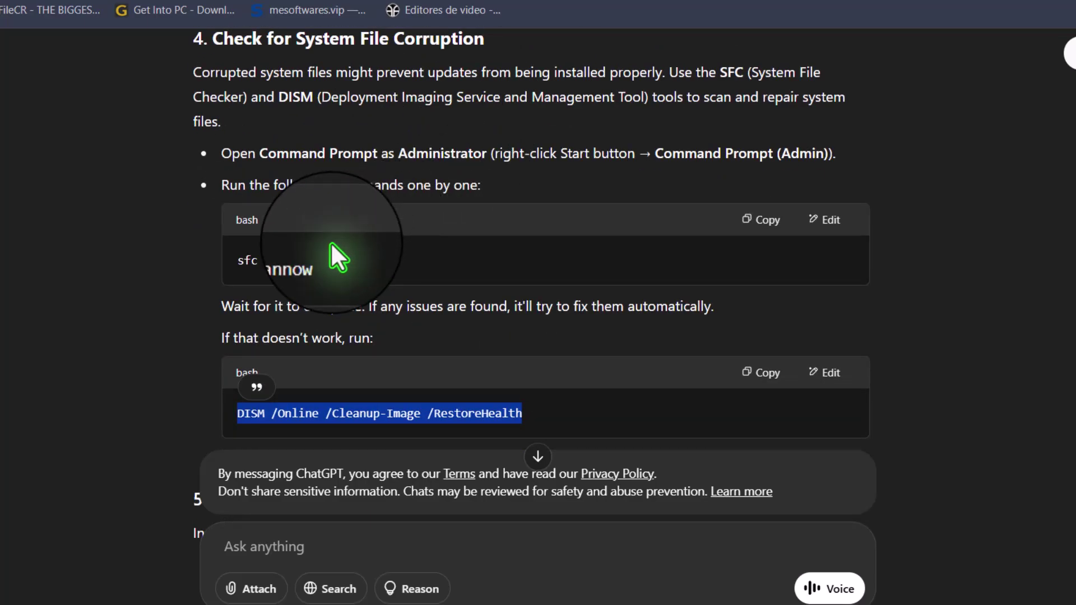
{"action": "scroll", "coordinate": [331, 242], "scroll_direction": "down", "scroll_amount": 2}
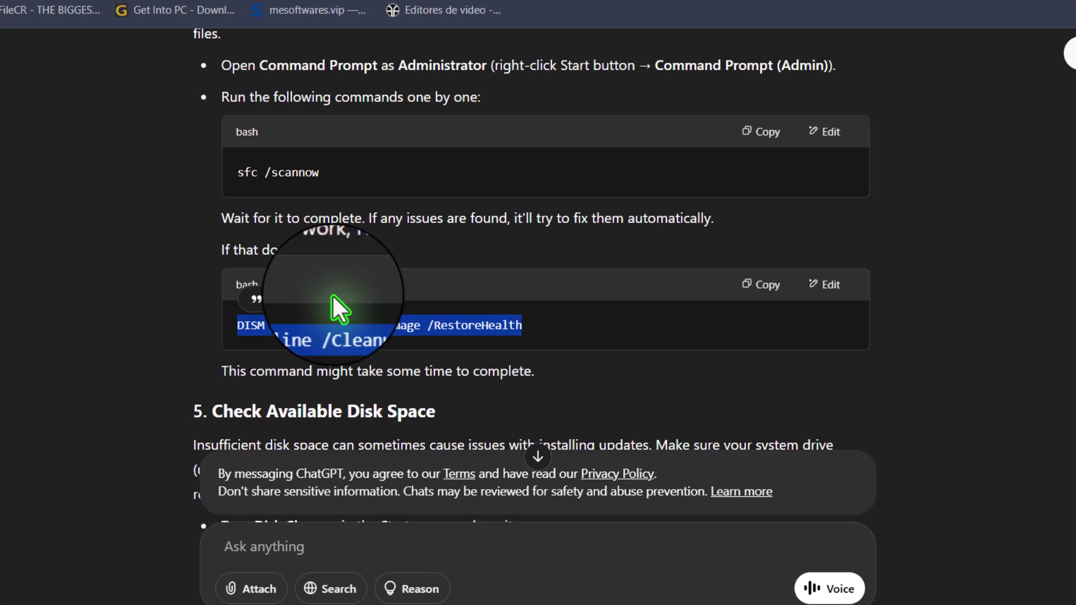
{"action": "right_click", "coordinate": [331, 327]}
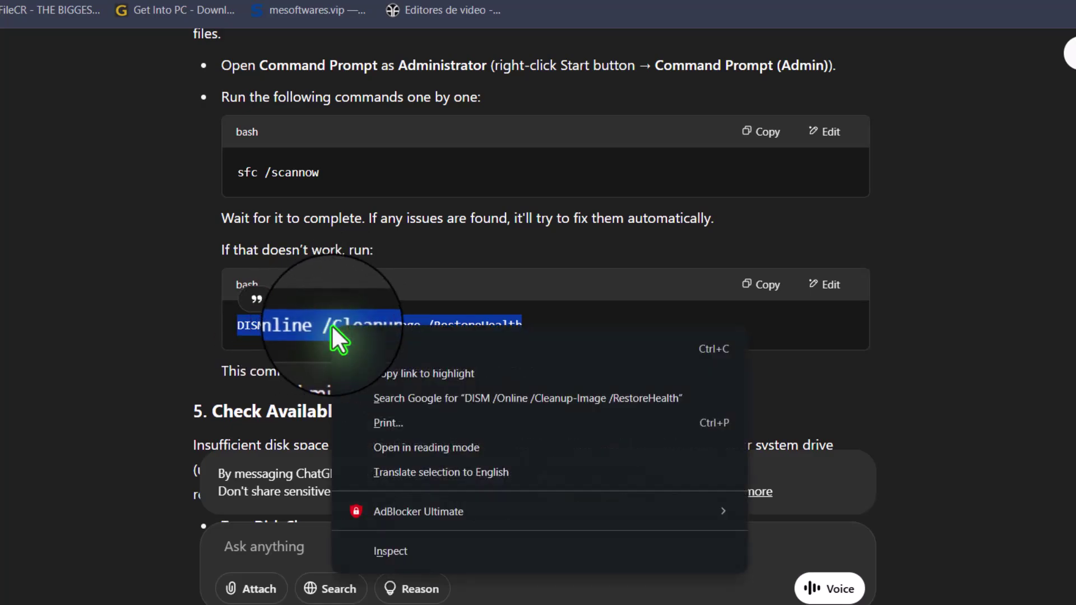
{"action": "left_click", "coordinate": [400, 344]}
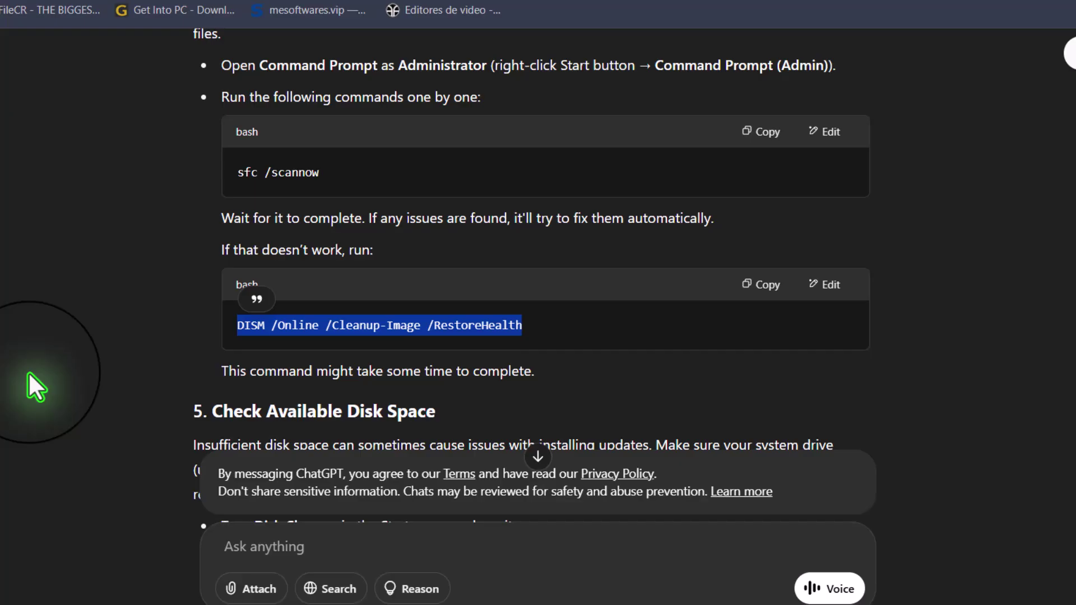
- Read the remaining sections through to the closing in-place-upgrade step
{"action": "scroll", "coordinate": [27, 374], "scroll_direction": "down", "scroll_amount": 5}
{"action": "scroll", "coordinate": [28, 374], "scroll_direction": "down", "scroll_amount": 4}
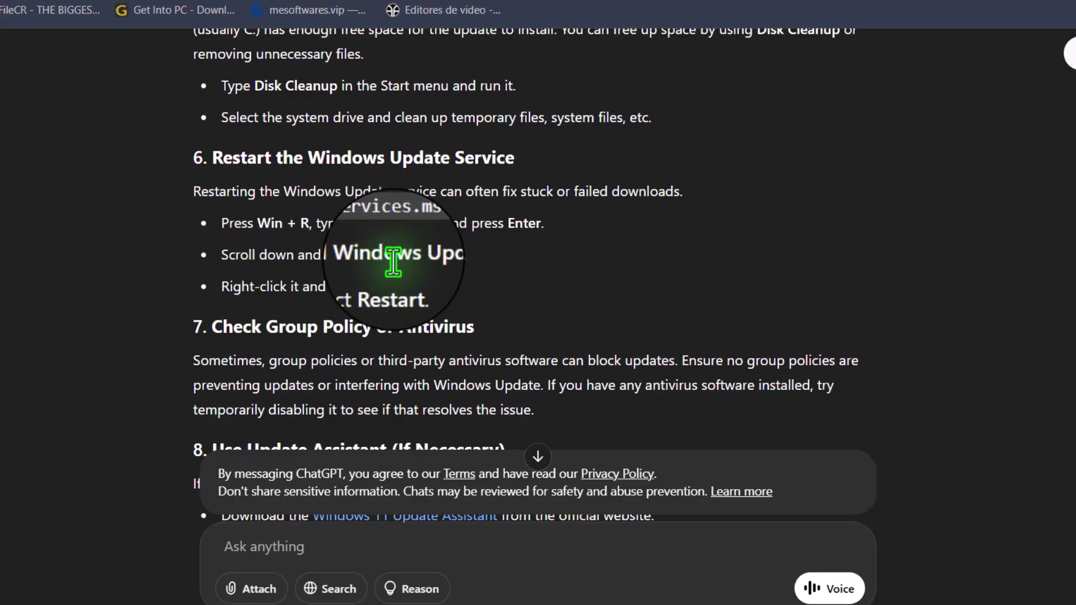
{"action": "scroll", "coordinate": [394, 261], "scroll_direction": "down", "scroll_amount": 3}
{"action": "scroll", "coordinate": [393, 261], "scroll_direction": "down", "scroll_amount": 3}
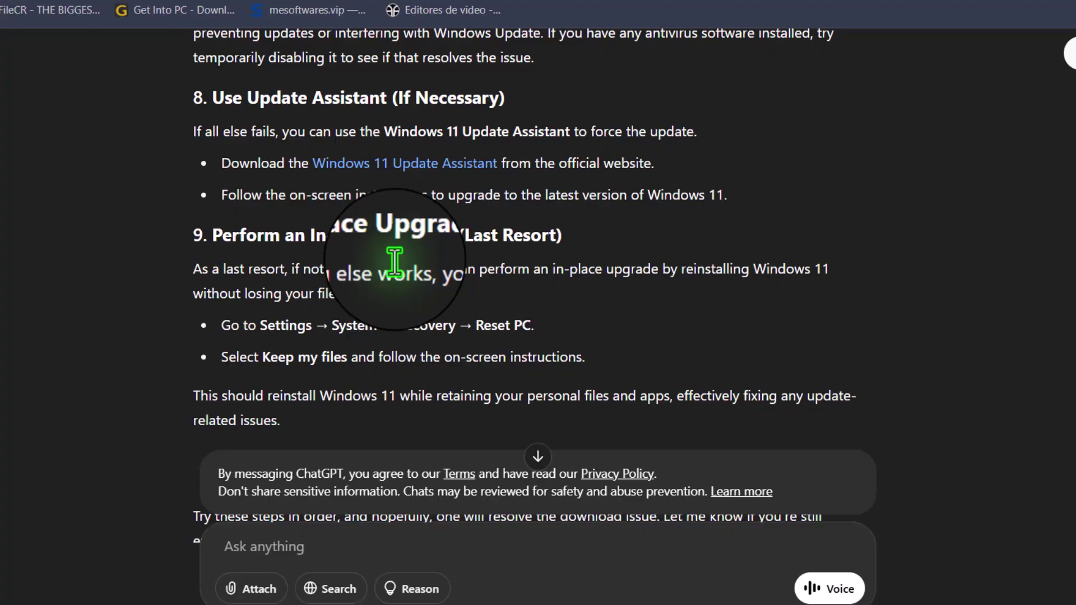
{"action": "scroll", "coordinate": [522, 257], "scroll_direction": "down", "scroll_amount": 2}
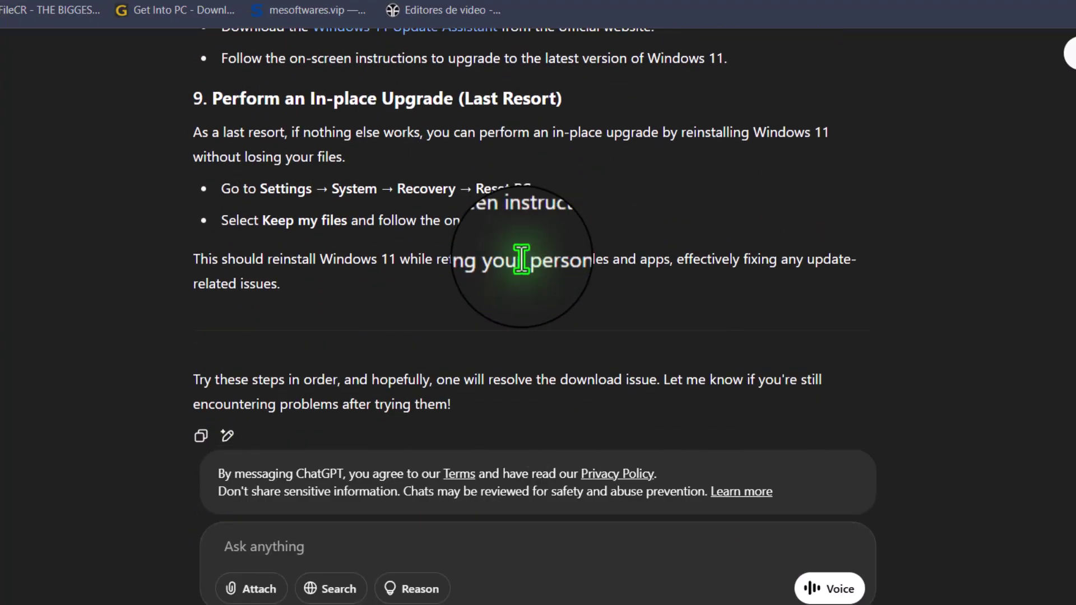
- Scroll back up to the KB5055627 question and the troubleshooter step
{"action": "scroll", "coordinate": [98, 353], "scroll_direction": "up", "scroll_amount": 4}
{"action": "scroll", "coordinate": [98, 354], "scroll_direction": "up", "scroll_amount": 5}
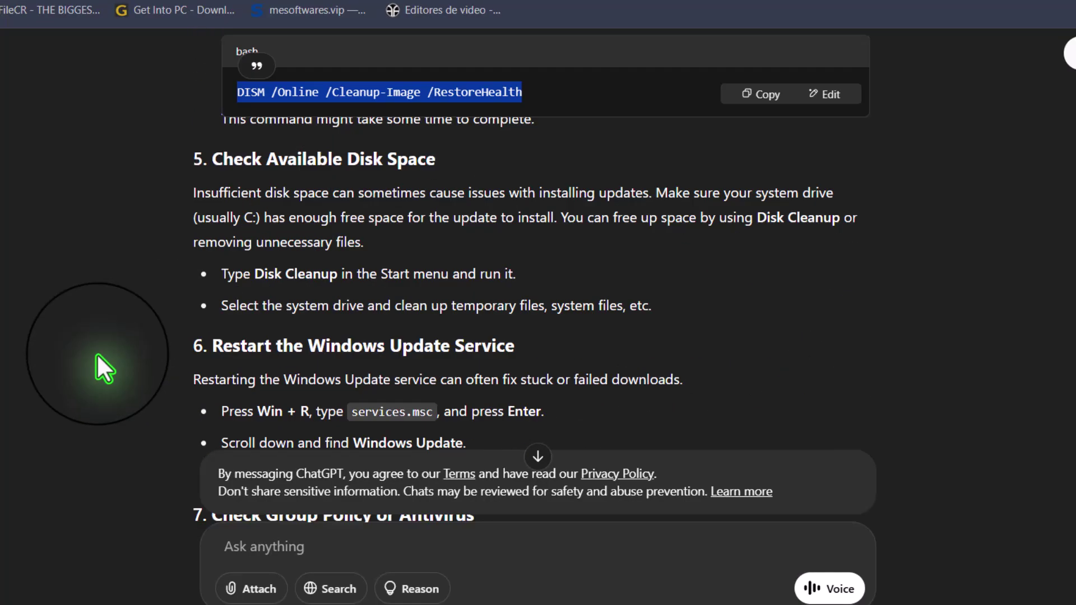
{"action": "scroll", "coordinate": [97, 353], "scroll_direction": "up", "scroll_amount": 5}
{"action": "scroll", "coordinate": [98, 344], "scroll_direction": "up", "scroll_amount": 5}
{"action": "scroll", "coordinate": [98, 344], "scroll_direction": "up", "scroll_amount": 5}
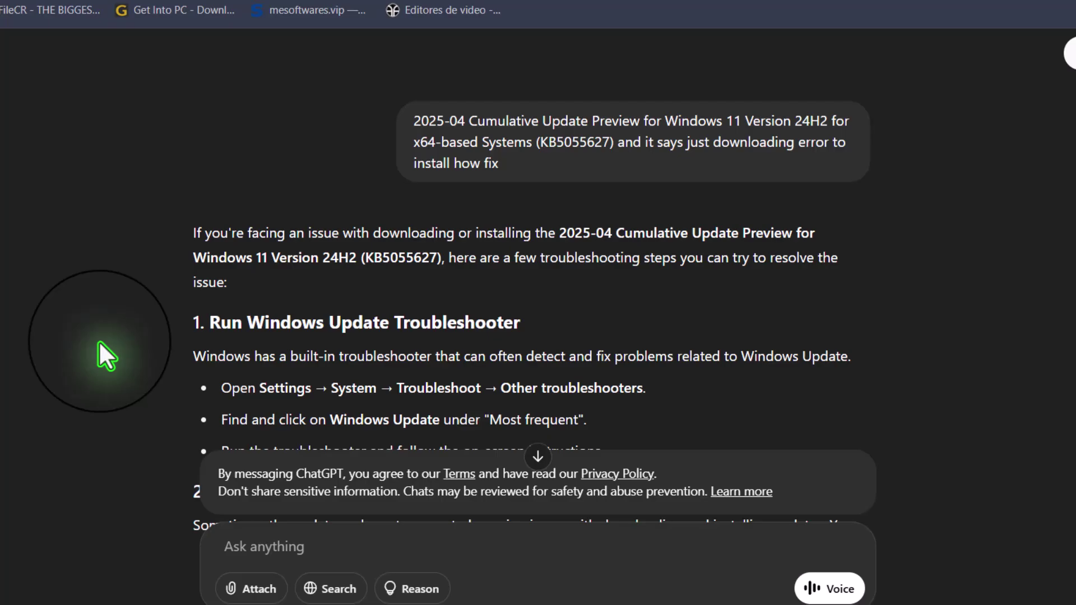